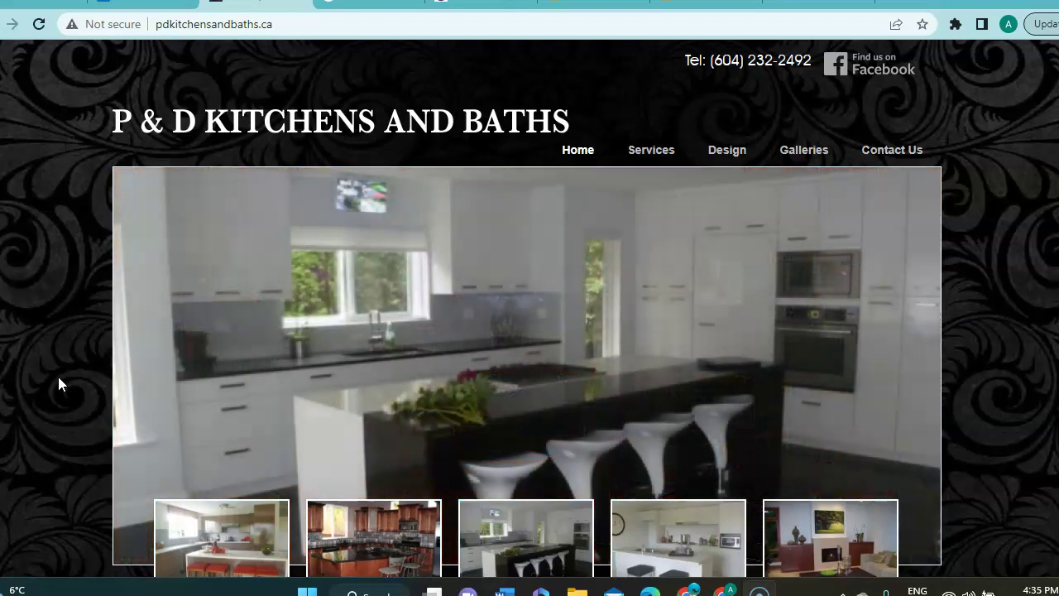
Open the site and select its full web address in the address bar.
left_click(63, 301)
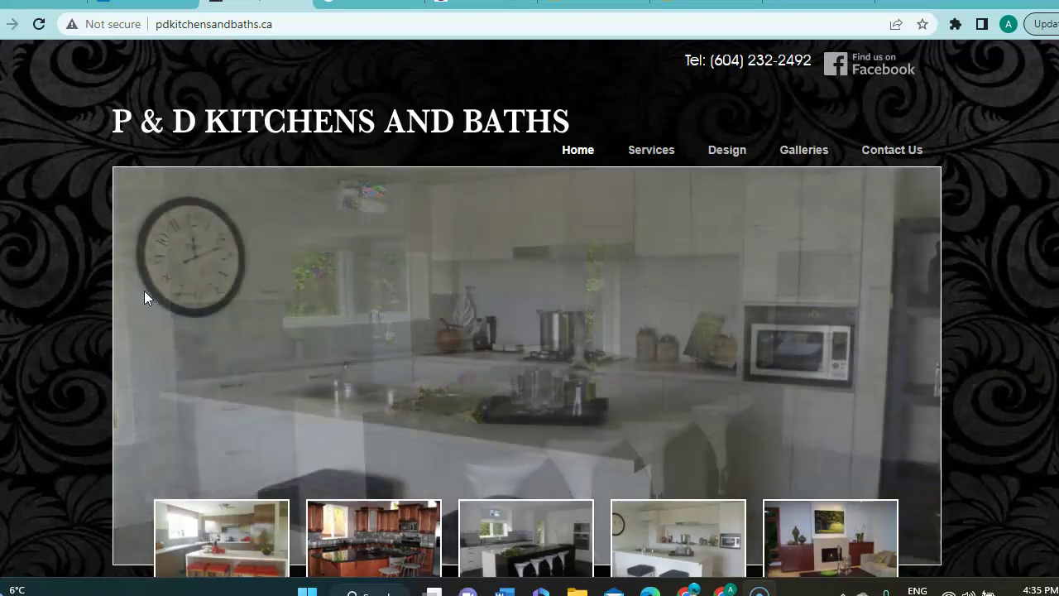
left_click(429, 343)
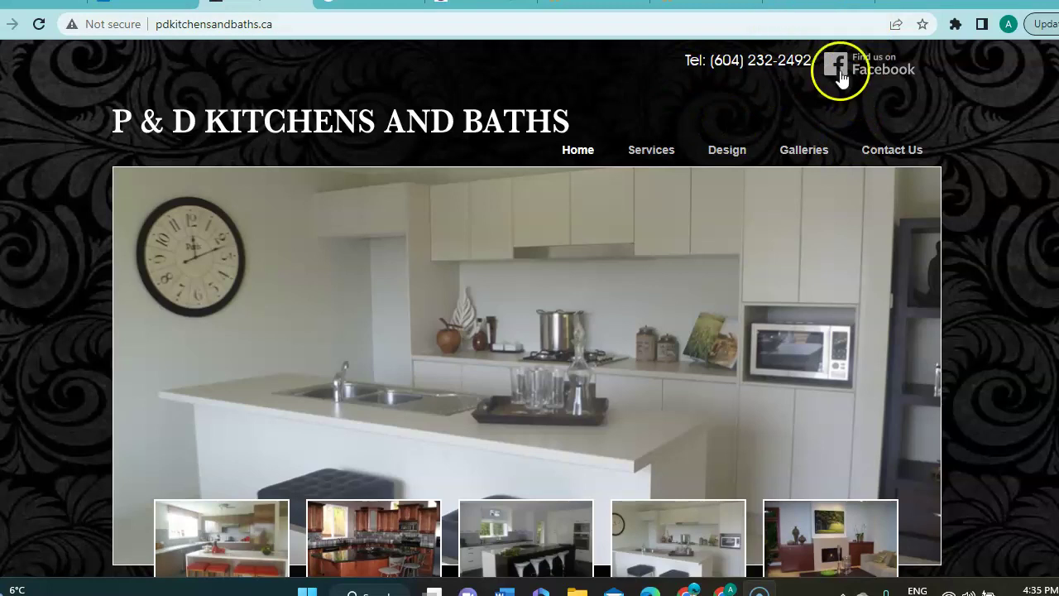
left_click(651, 150)
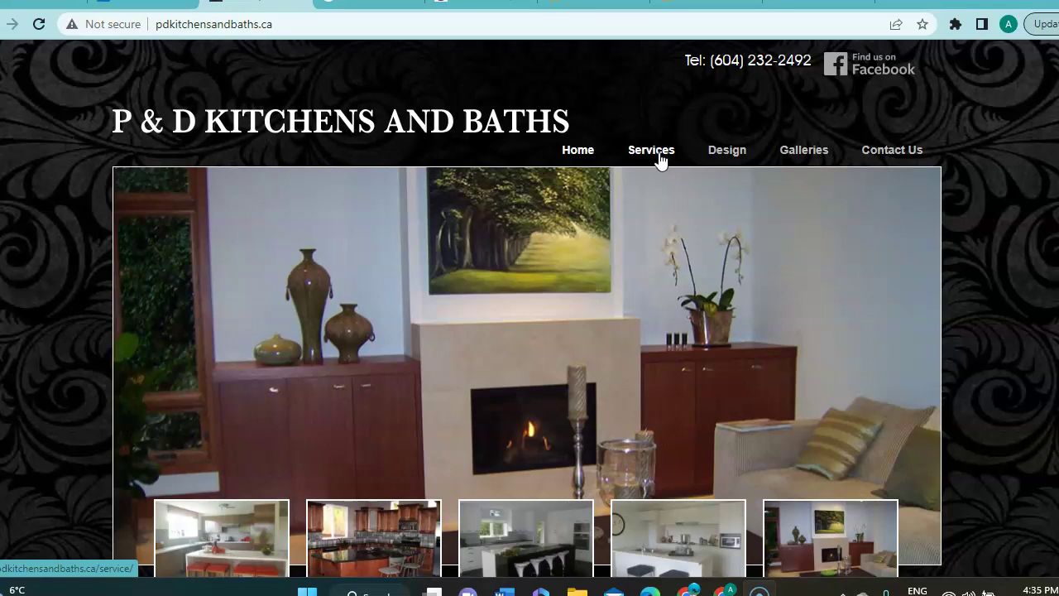
left_click(404, 66)
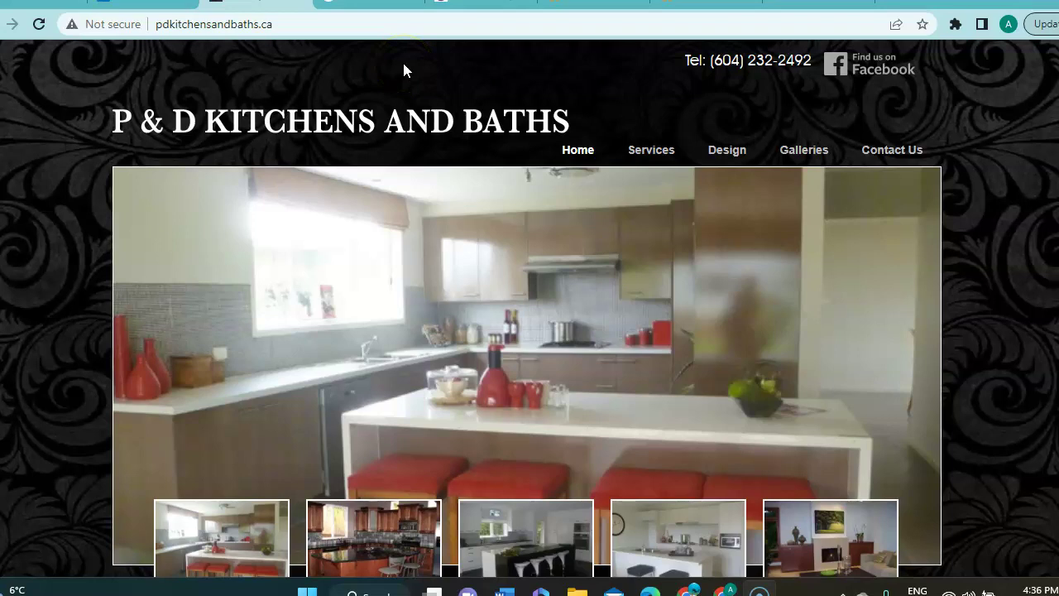
left_click(310, 25)
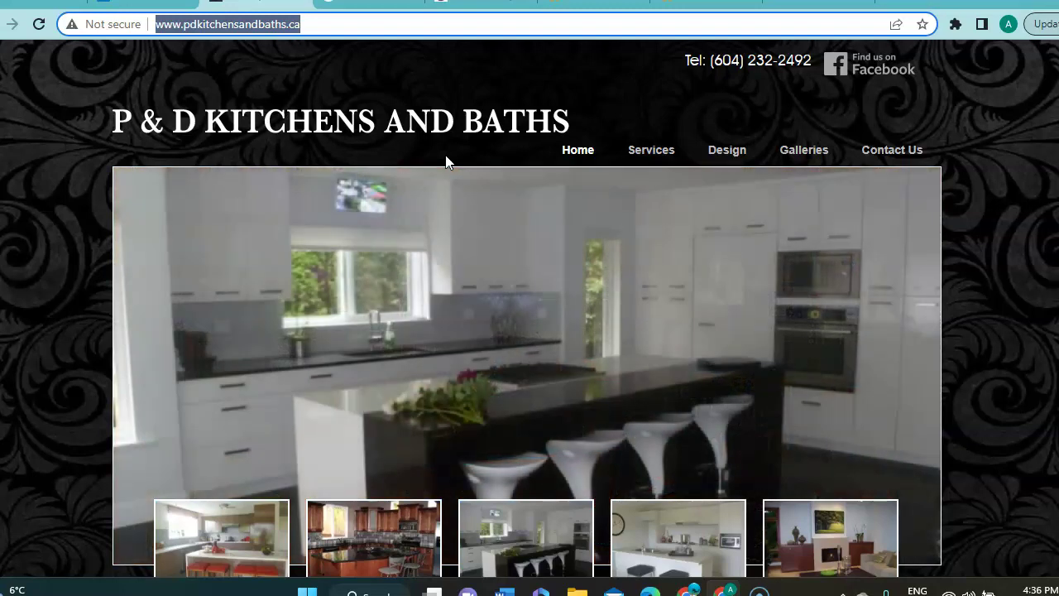
Browse the site's gallery and begin saving the second thumbnail image, then cancel the save.
scroll(445, 162, "down", 3)
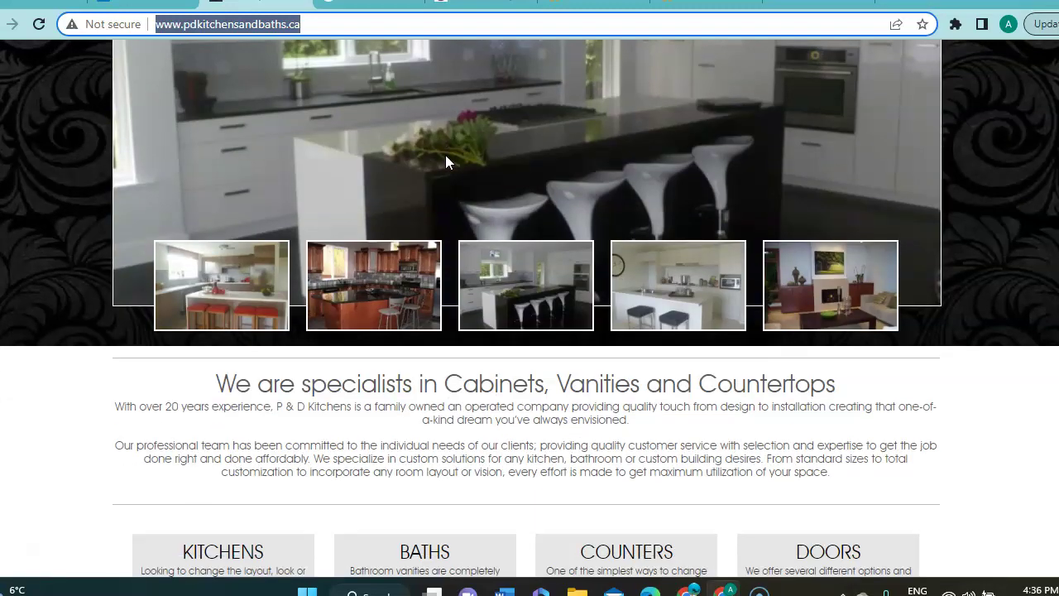
scroll(445, 156, "down", 1)
scroll(445, 156, "down", 1)
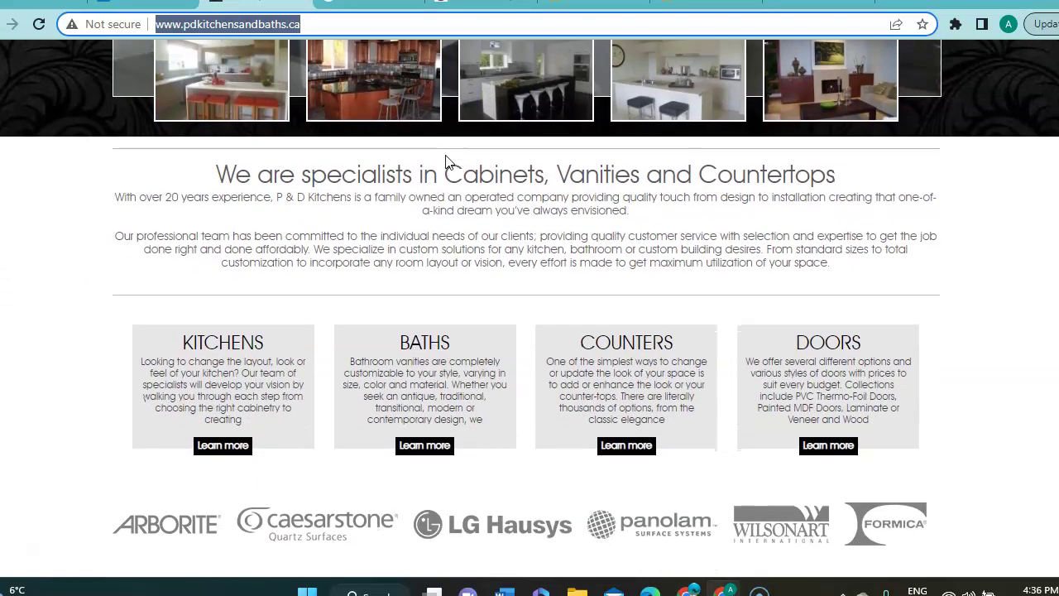
scroll(445, 162, "down", 2)
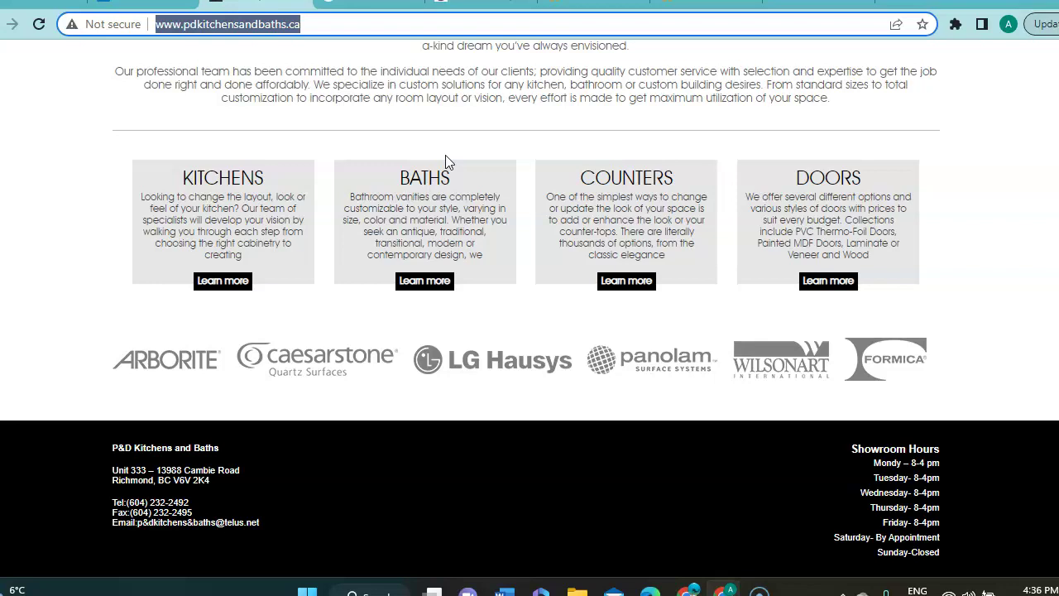
scroll(446, 155, "up", 8)
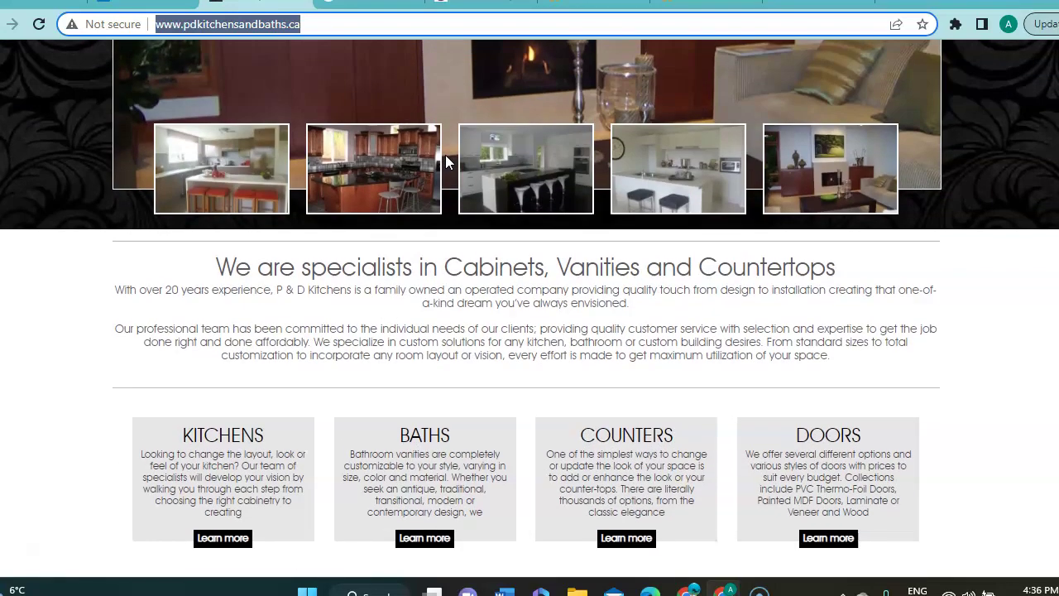
scroll(445, 154, "down", 7)
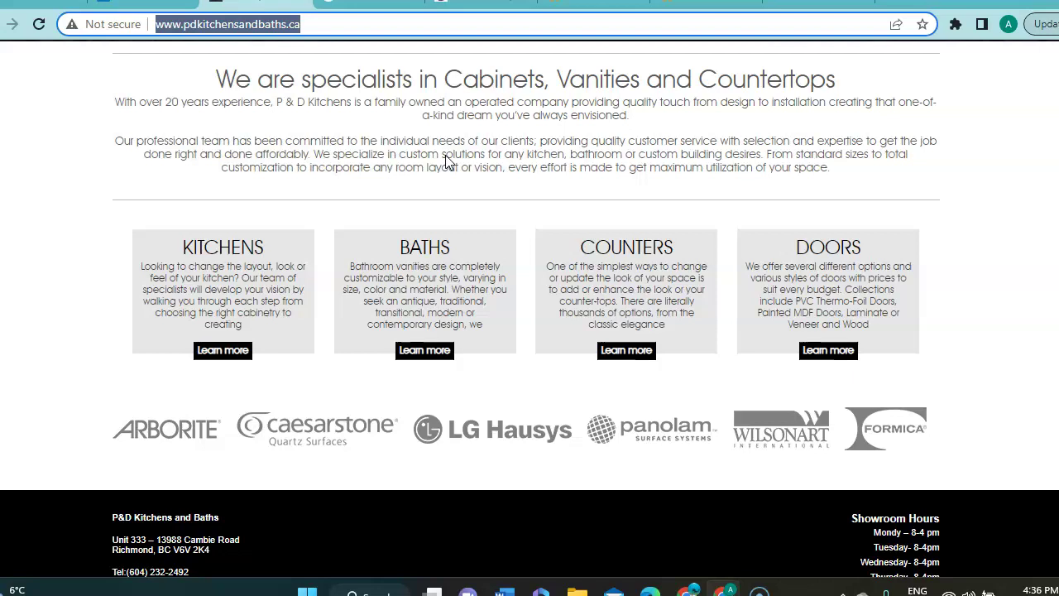
scroll(445, 159, "down", 1)
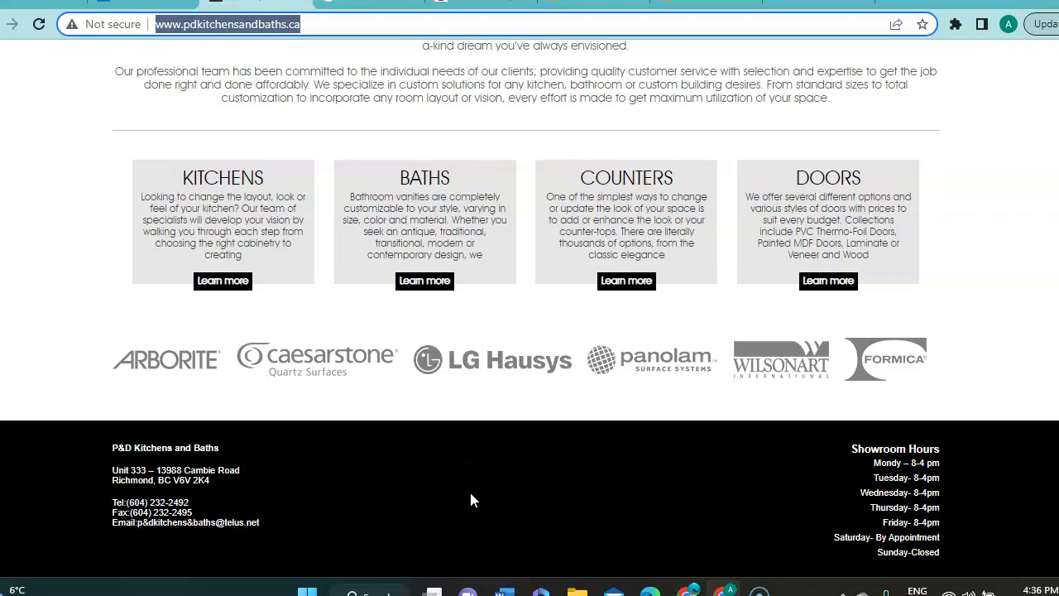
scroll(470, 489, "up", 3)
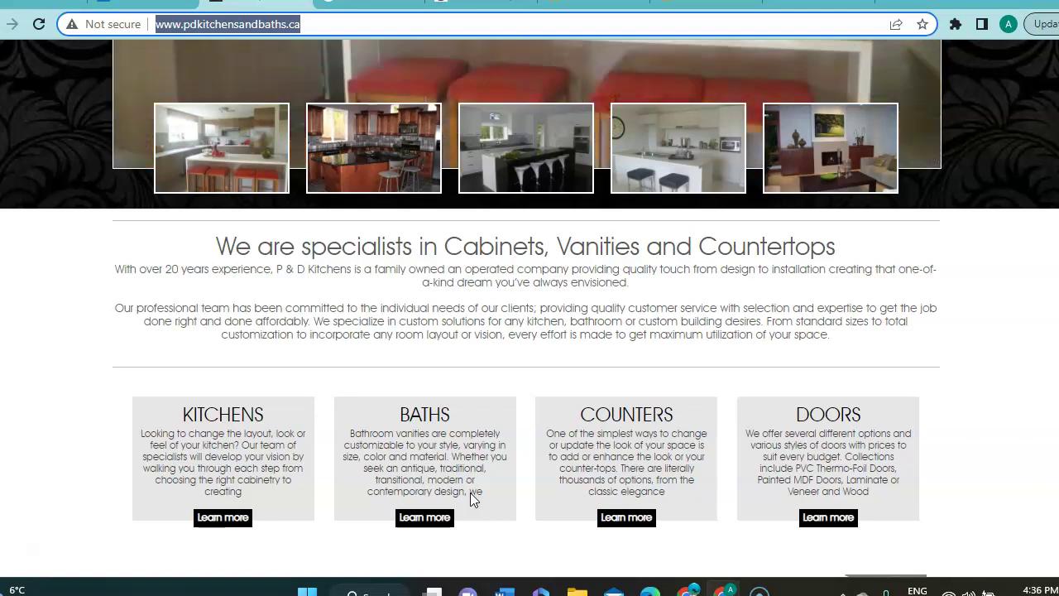
scroll(471, 493, "up", 3)
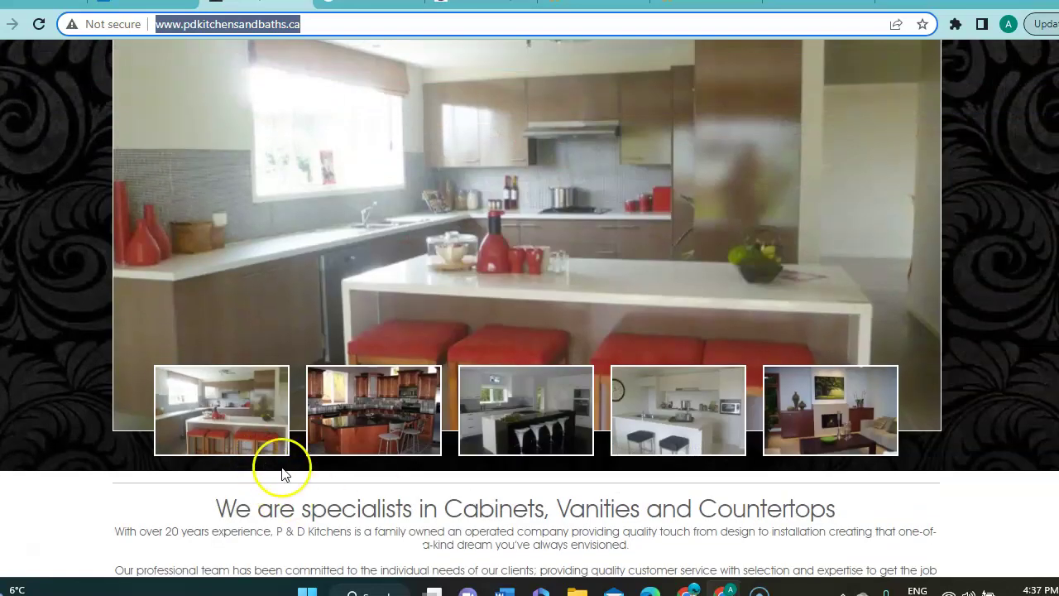
right_click(340, 432)
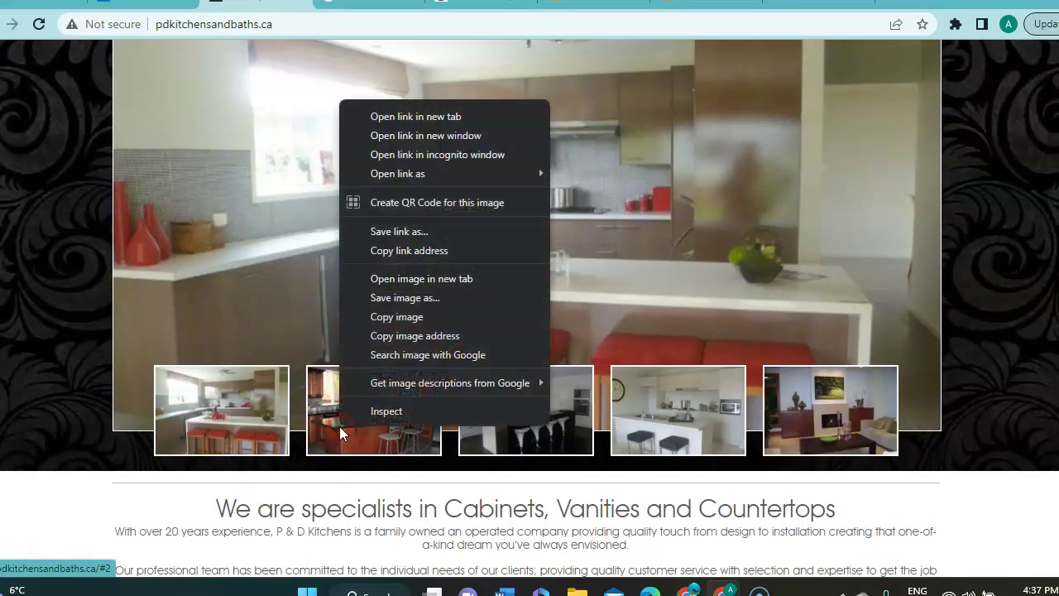
left_click(401, 302)
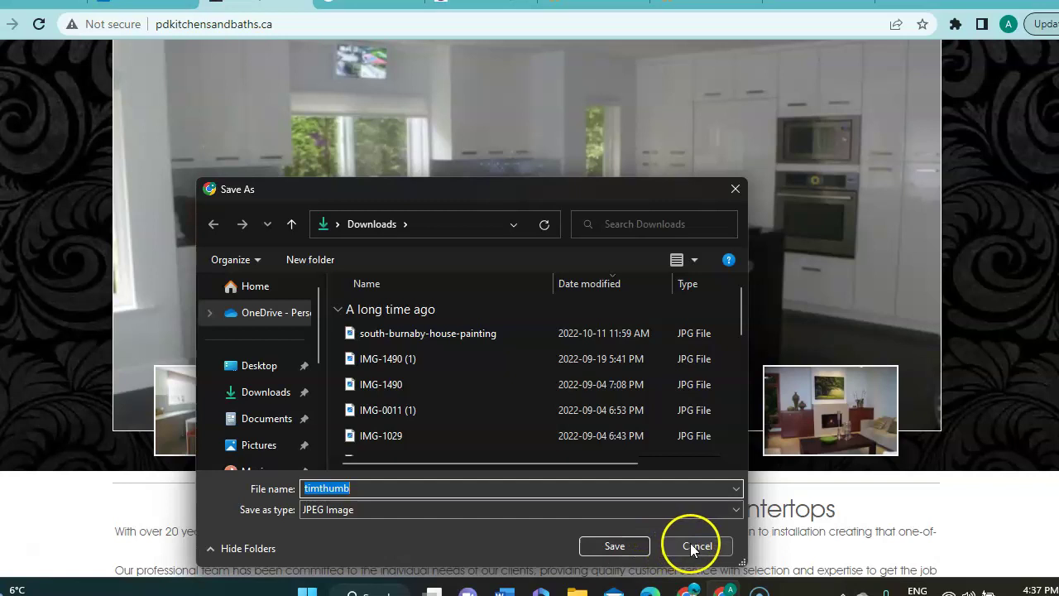
left_click(693, 546)
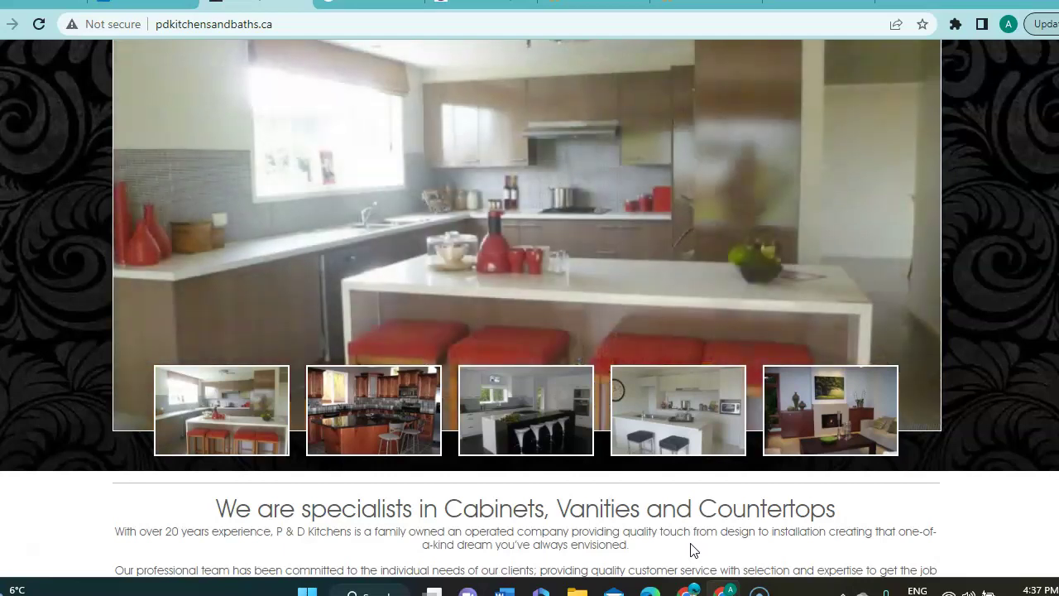
Scroll the kitchen renovation vancouver results past the sponsored renovation ads.
left_click(502, 331)
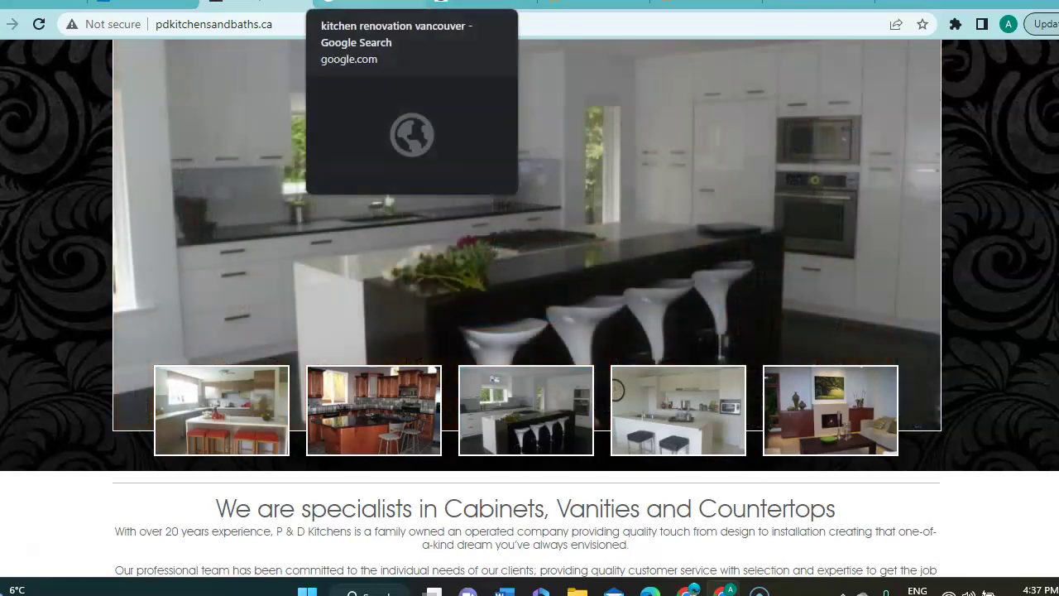
left_click(373, 4)
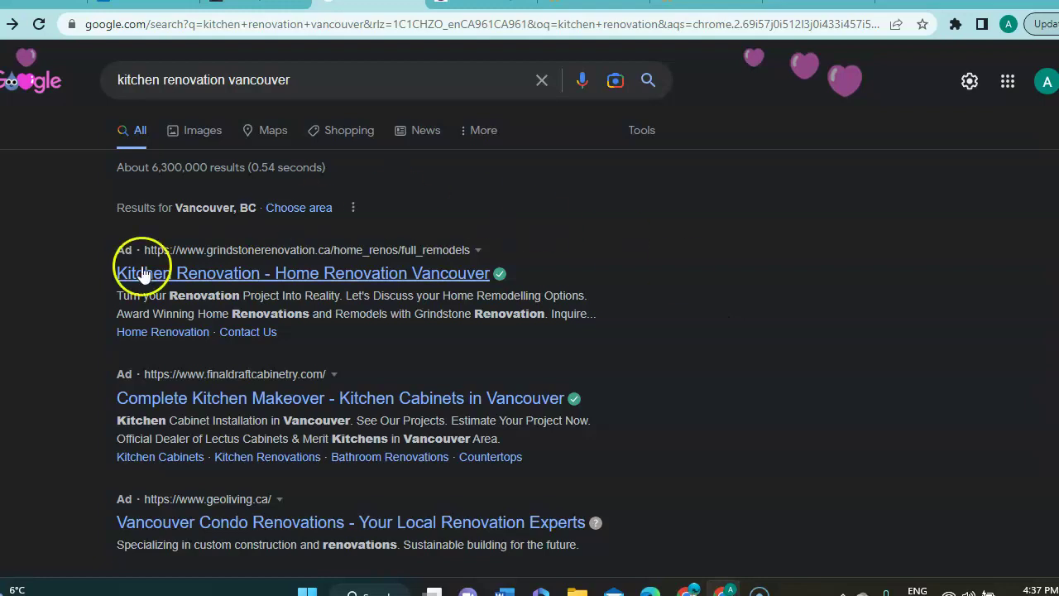
scroll(516, 344, "down", 1)
scroll(515, 344, "down", 1)
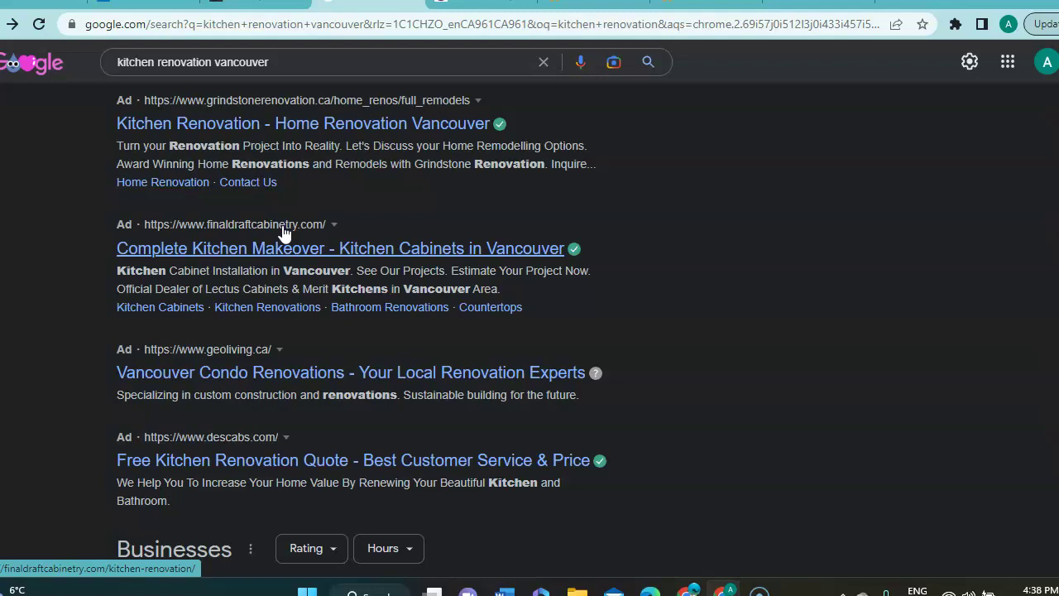
scroll(283, 234, "down", 5)
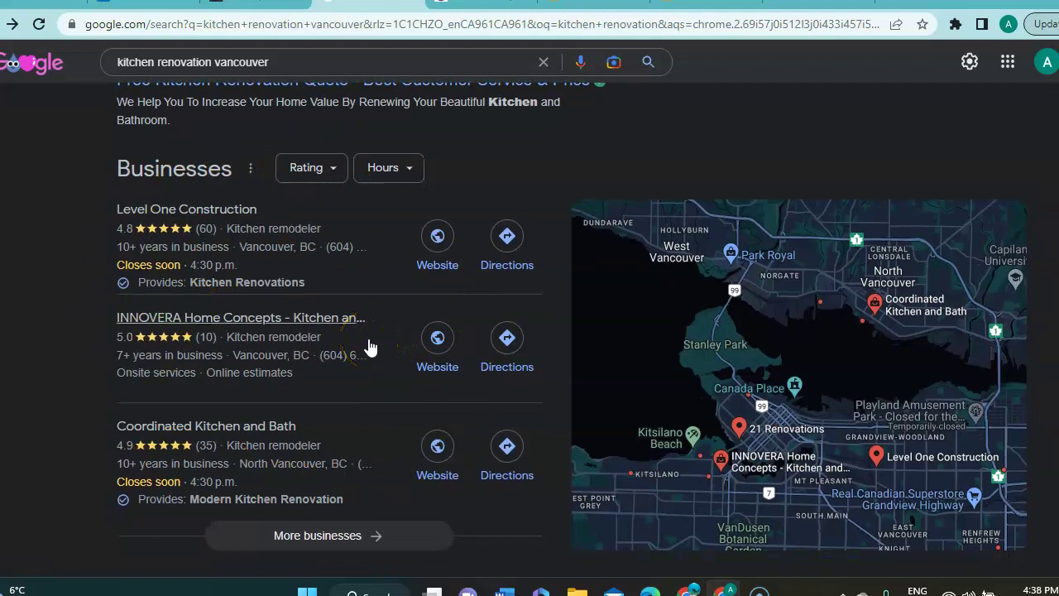
mouse_move(370, 346)
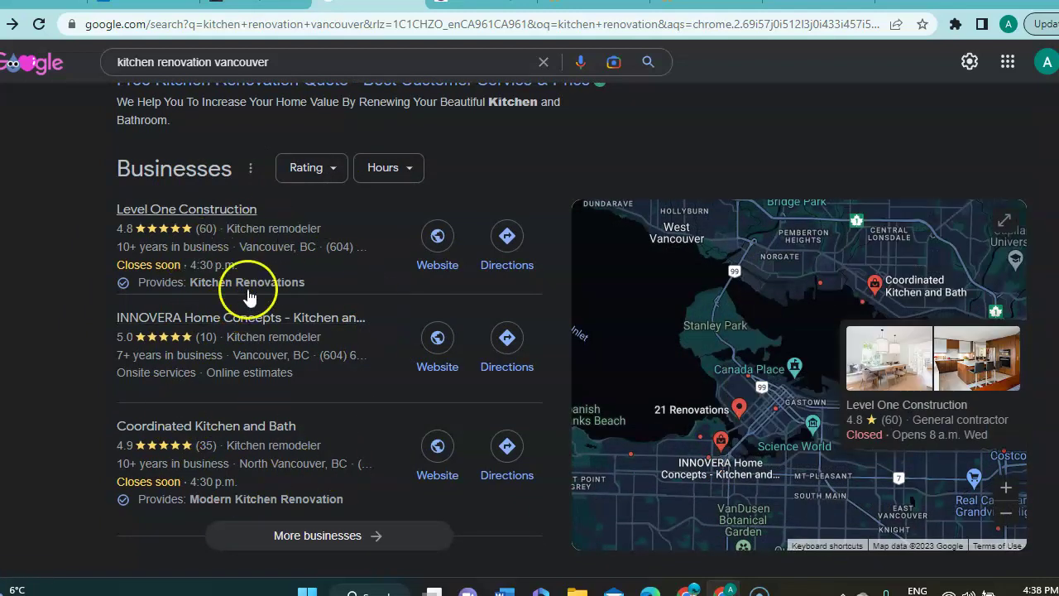
mouse_move(348, 470)
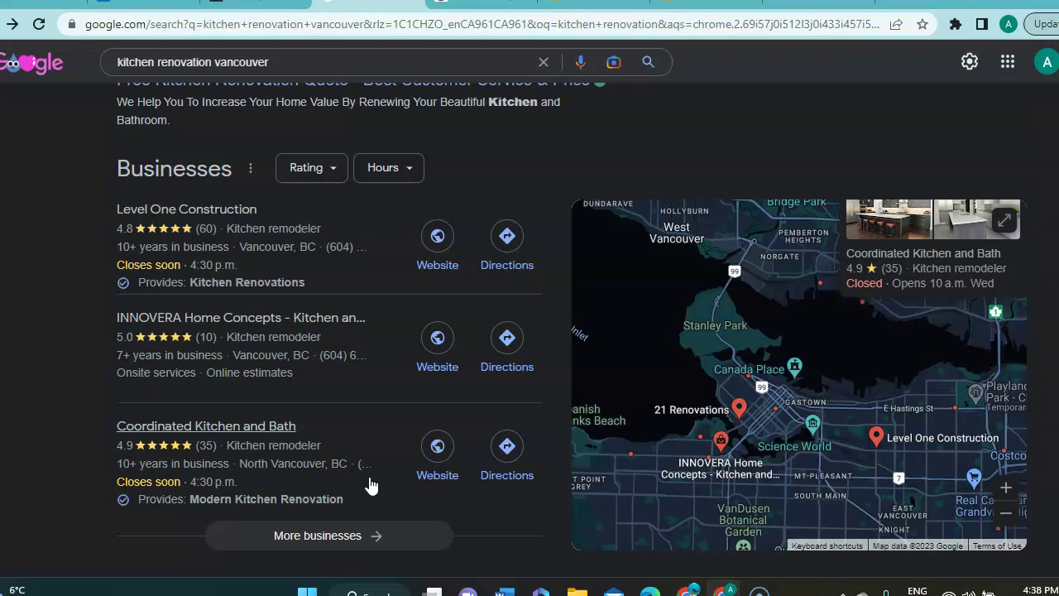
scroll(370, 485, "down", 1)
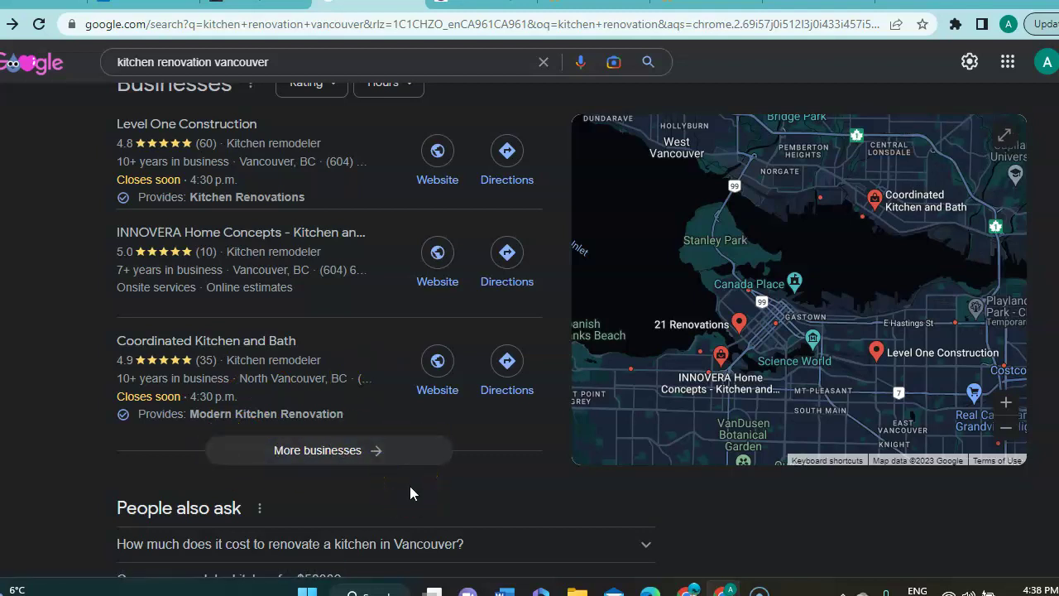
scroll(411, 486, "down", 5)
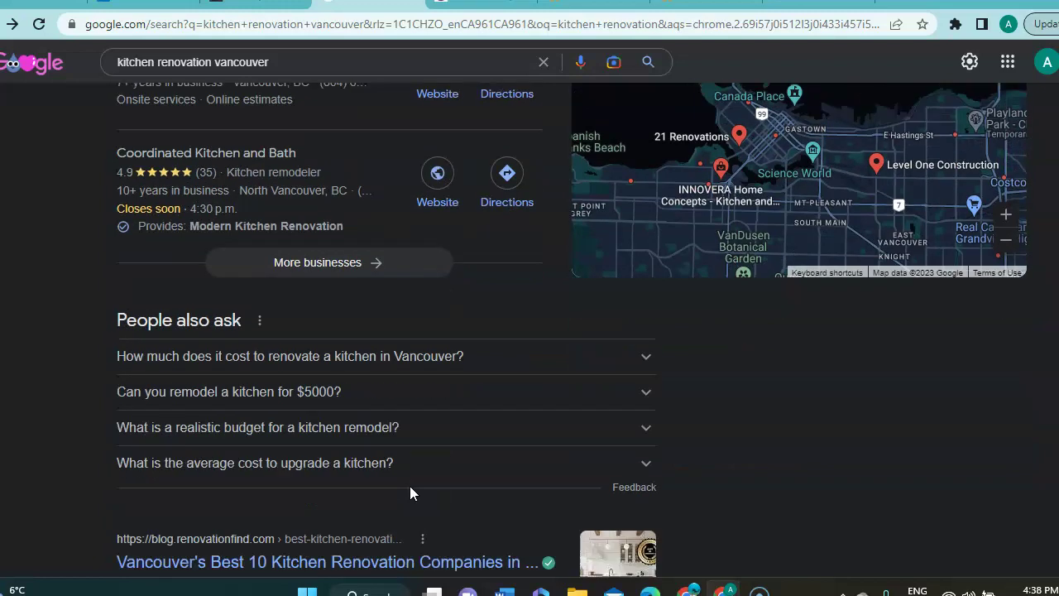
scroll(410, 486, "down", 2)
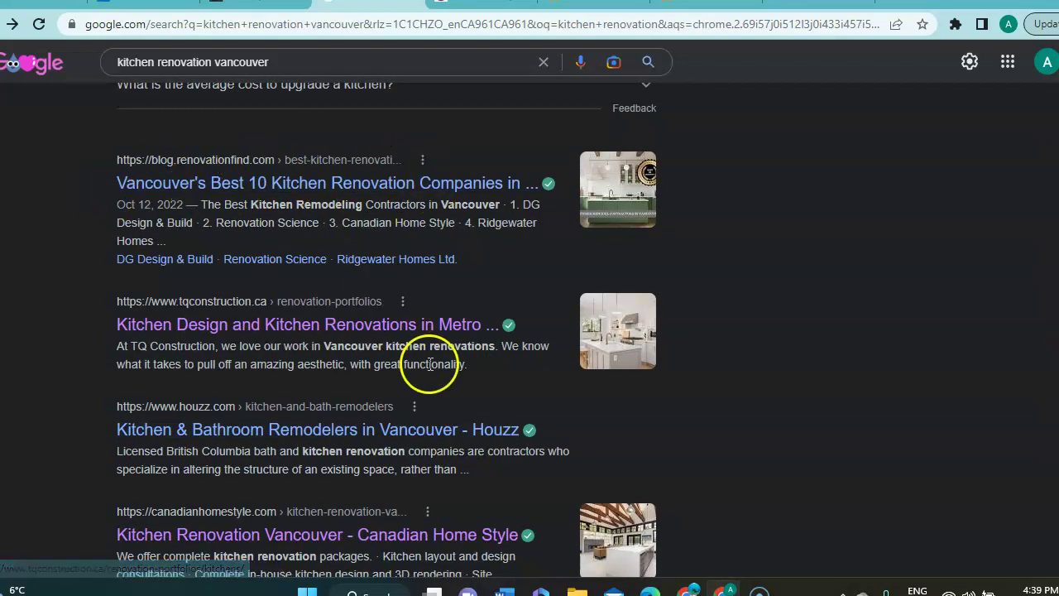
scroll(430, 361, "down", 1)
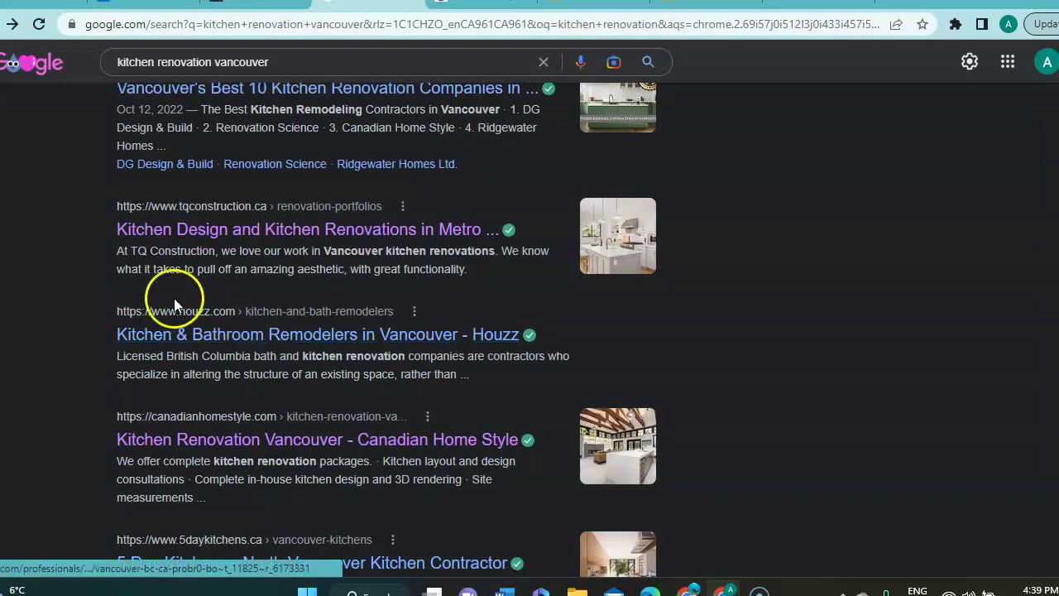
scroll(317, 399, "down", 3)
scroll(319, 405, "down", 5)
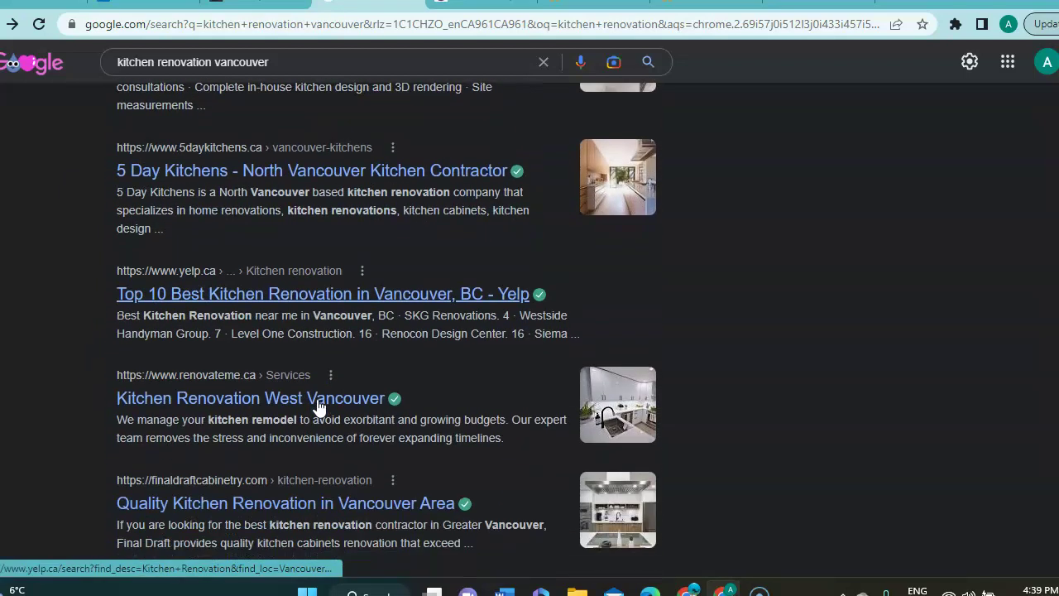
scroll(317, 402, "down", 3)
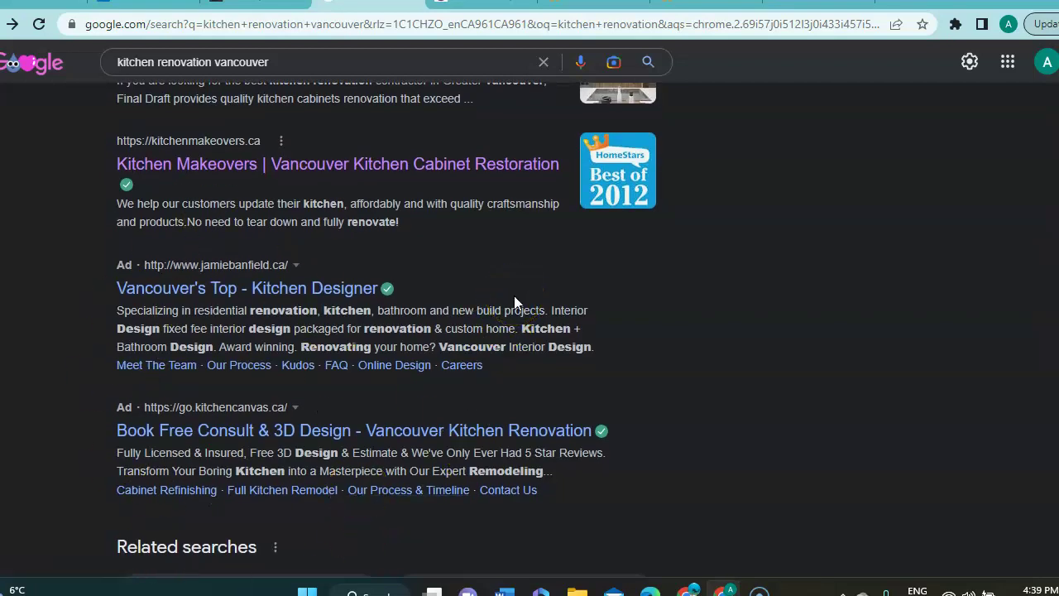
scroll(514, 296, "up", 10)
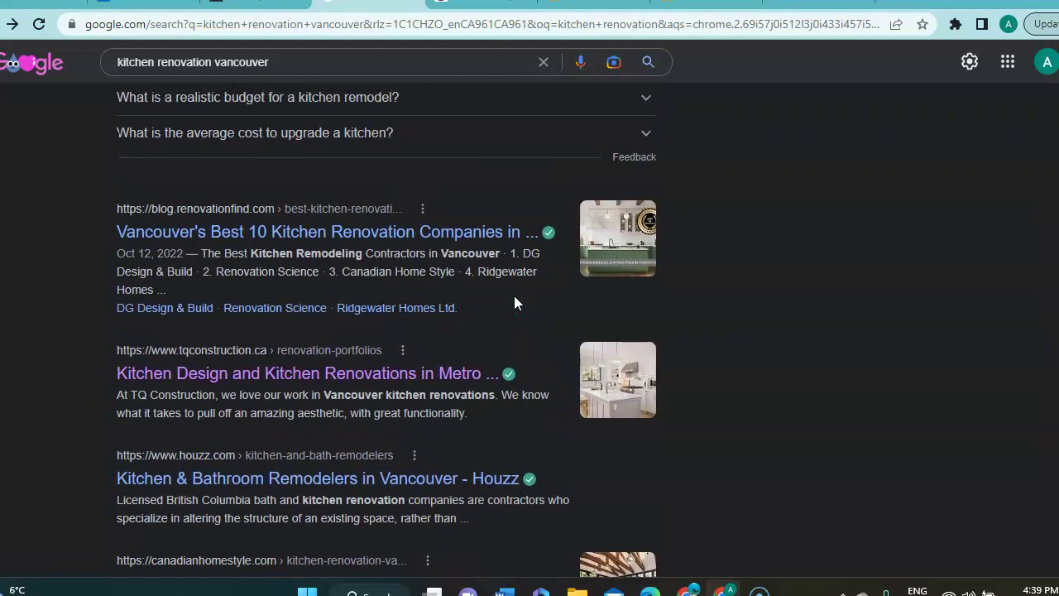
scroll(514, 296, "up", 2)
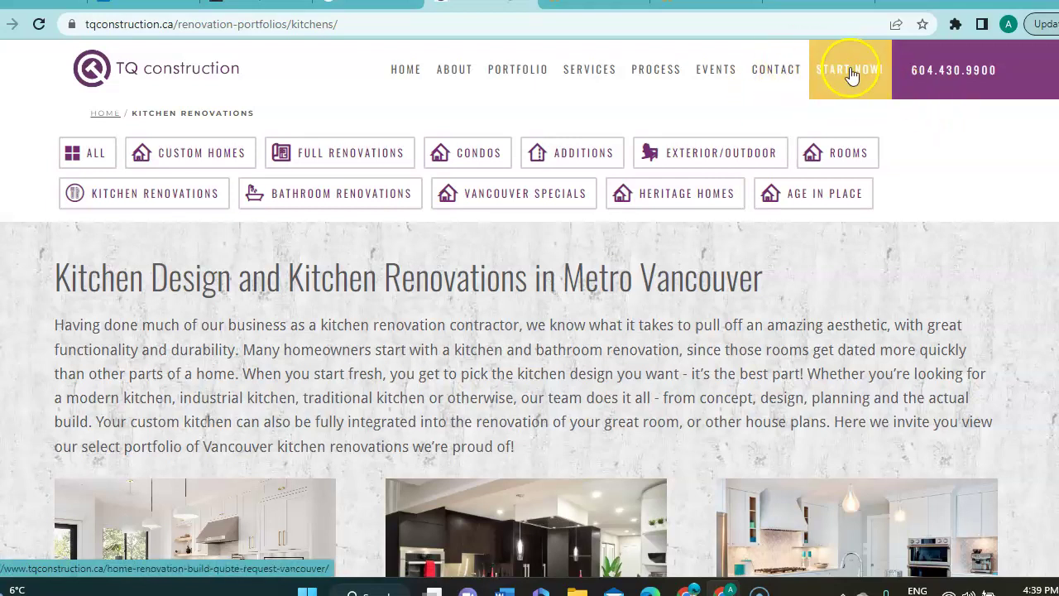
Scroll TQ Construction's kitchens portfolio down to project cards like Transitional Kitchen Addition in South Granville.
scroll(510, 368, "down", 1)
scroll(511, 368, "down", 3)
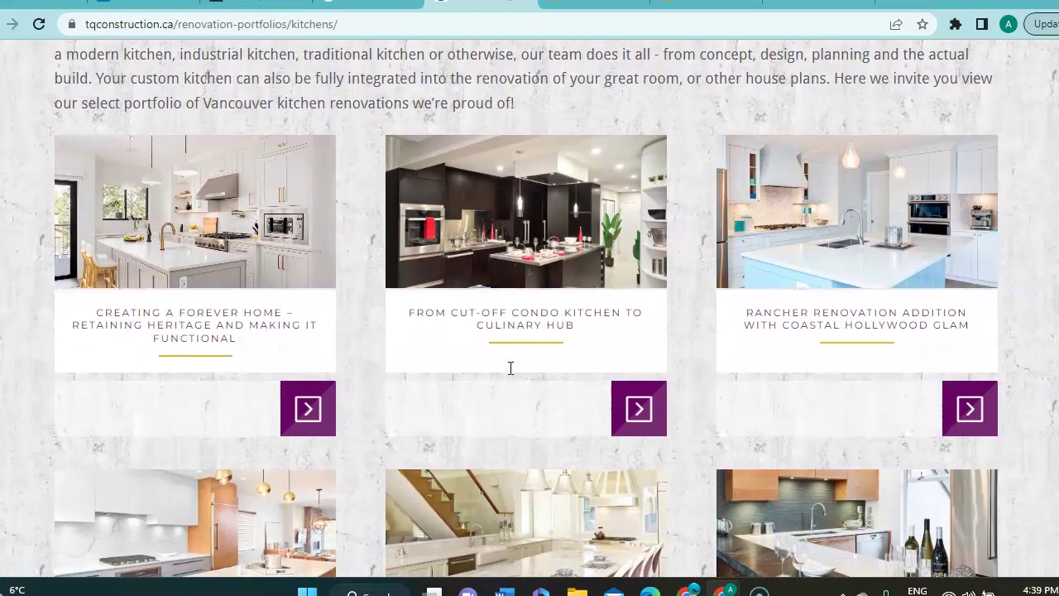
scroll(511, 368, "down", 2)
Begin saving the Transitional Kitchen Addition image to disk, then cancel.
right_click(449, 436)
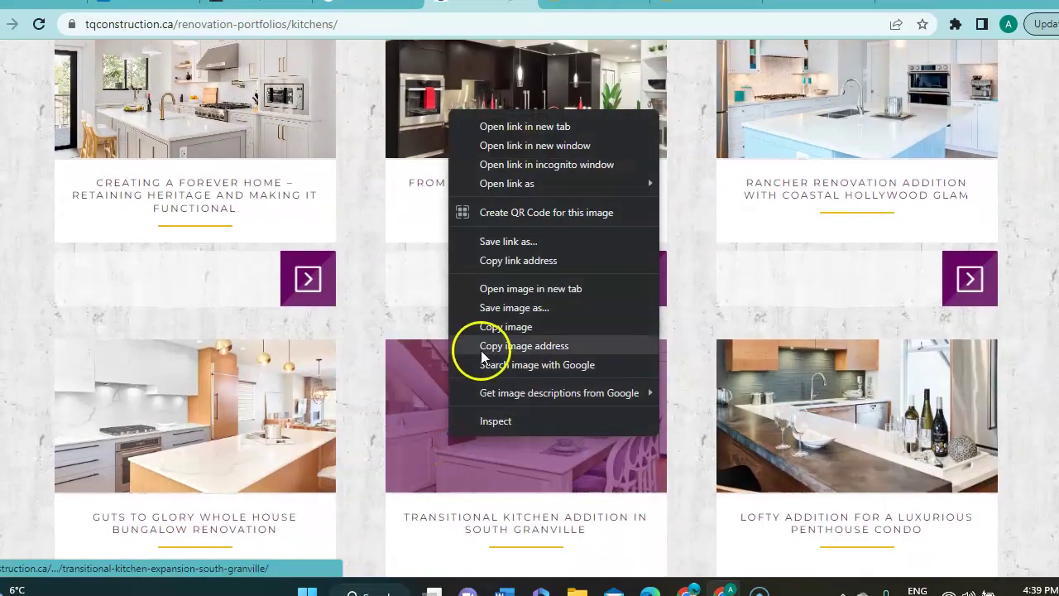
left_click(496, 307)
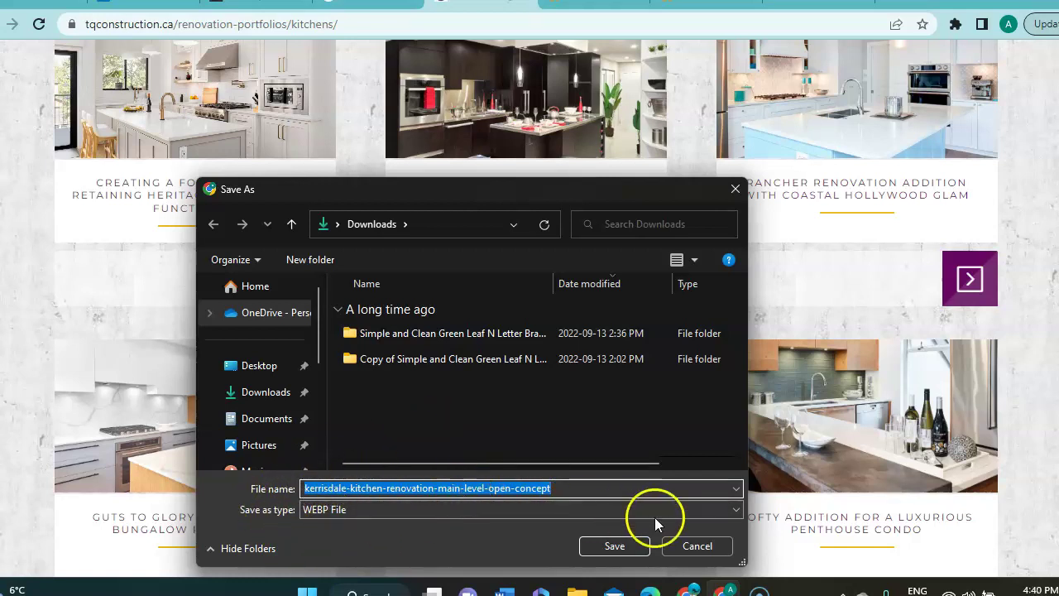
left_click(699, 544)
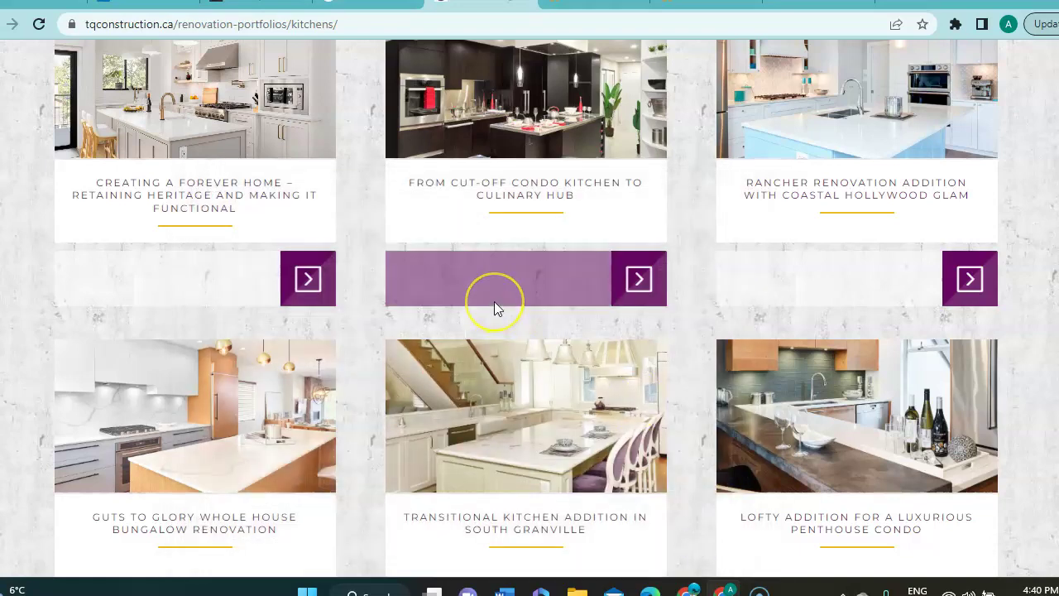
Bring up the Ahrefs overview for tqconstruction.ca showing DR 16 and 645 backlinks.
scroll(494, 301, "down", 10)
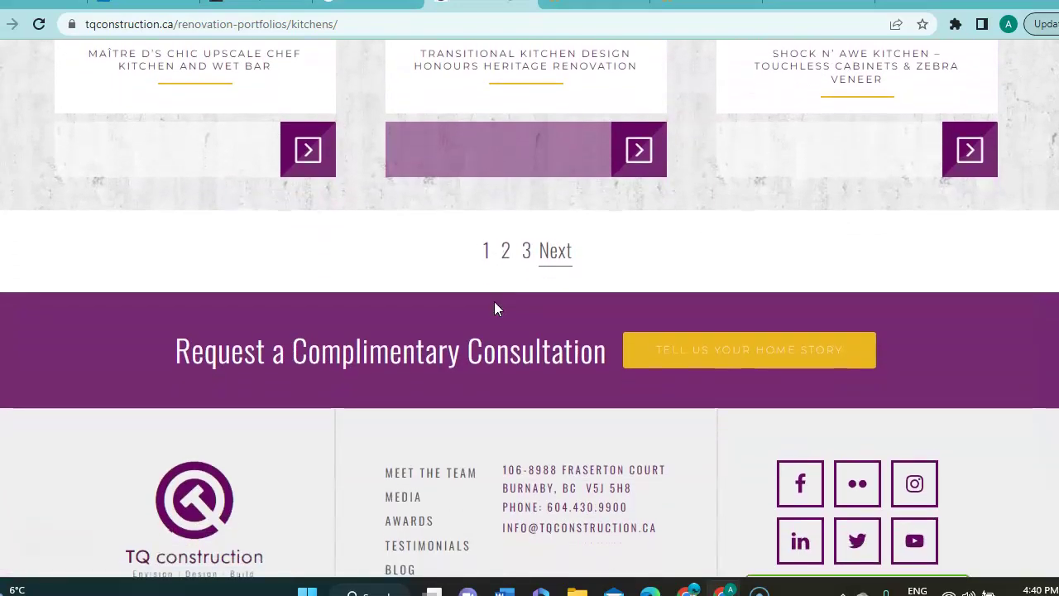
scroll(495, 304, "down", 2)
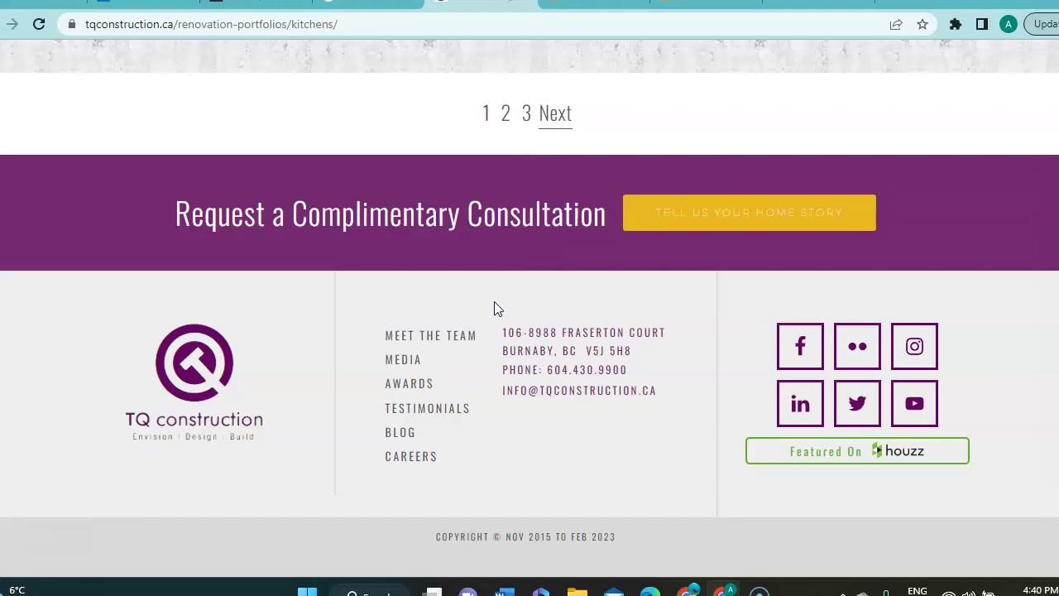
scroll(494, 302, "up", 15)
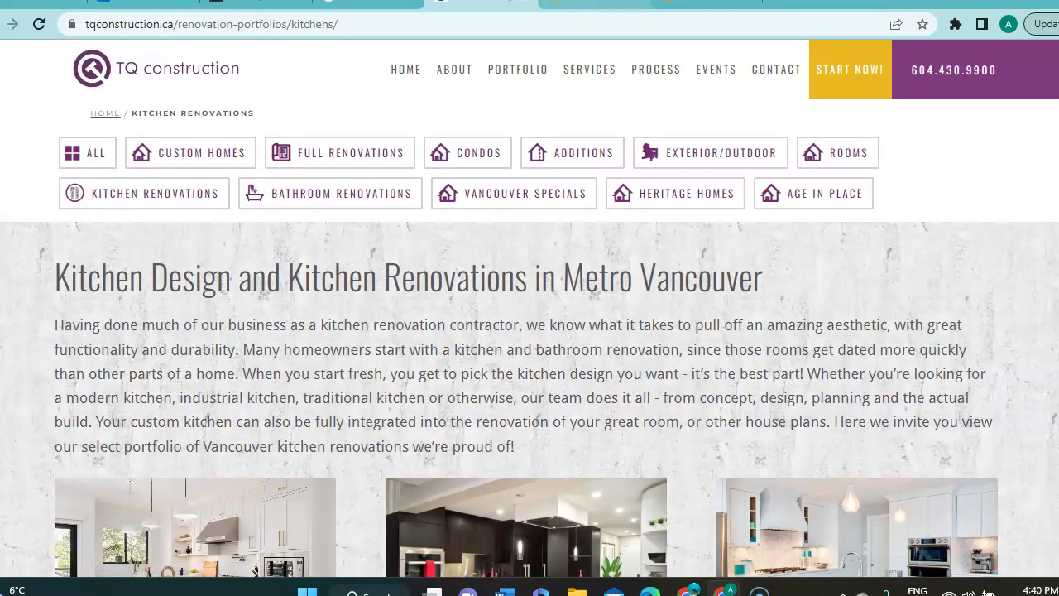
left_click(592, 4)
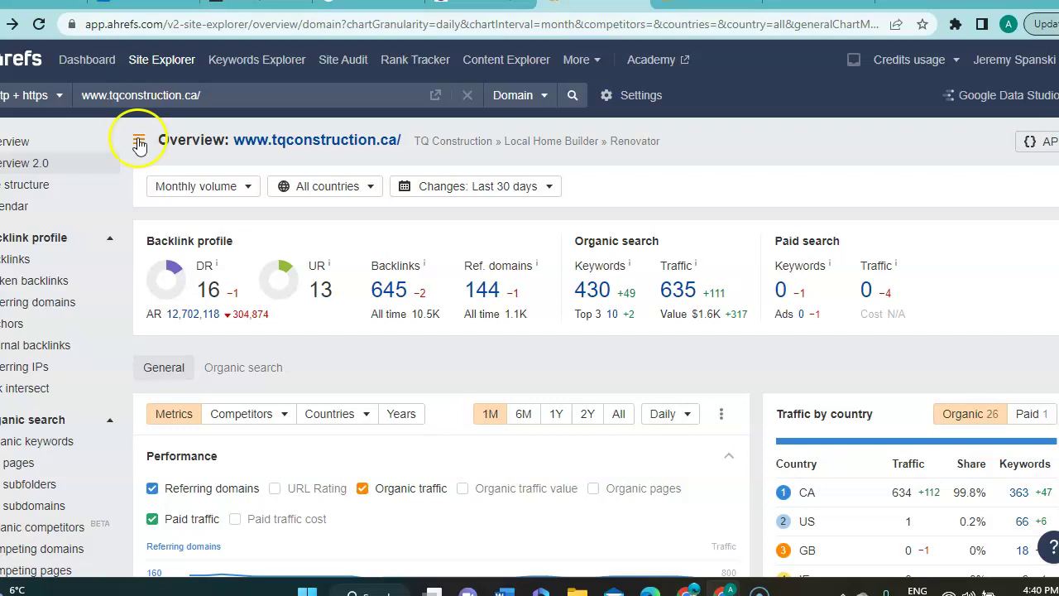
left_click_drag(229, 99, 49, 118)
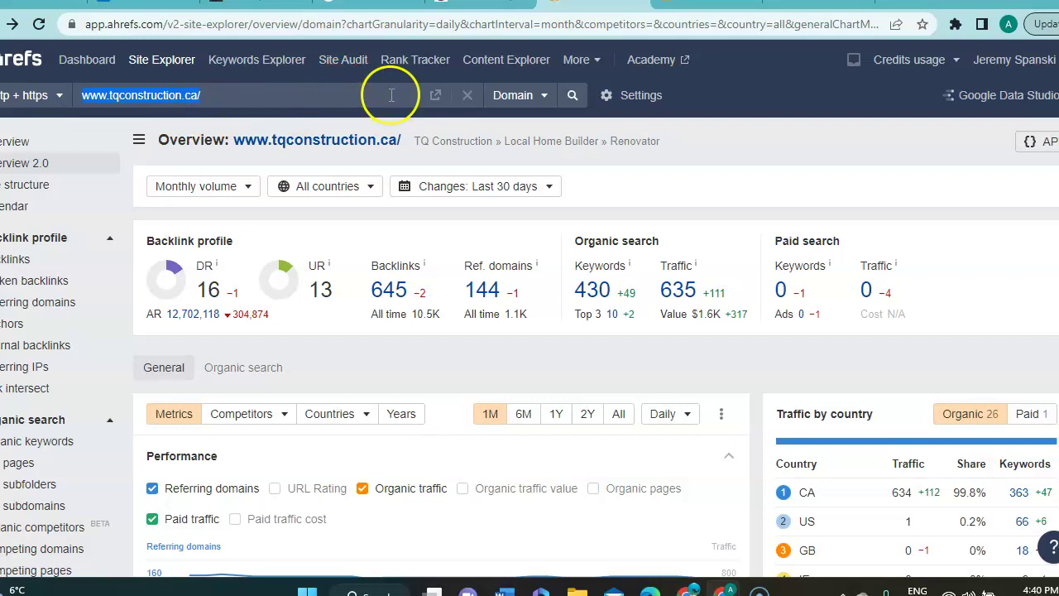
left_click(255, 308)
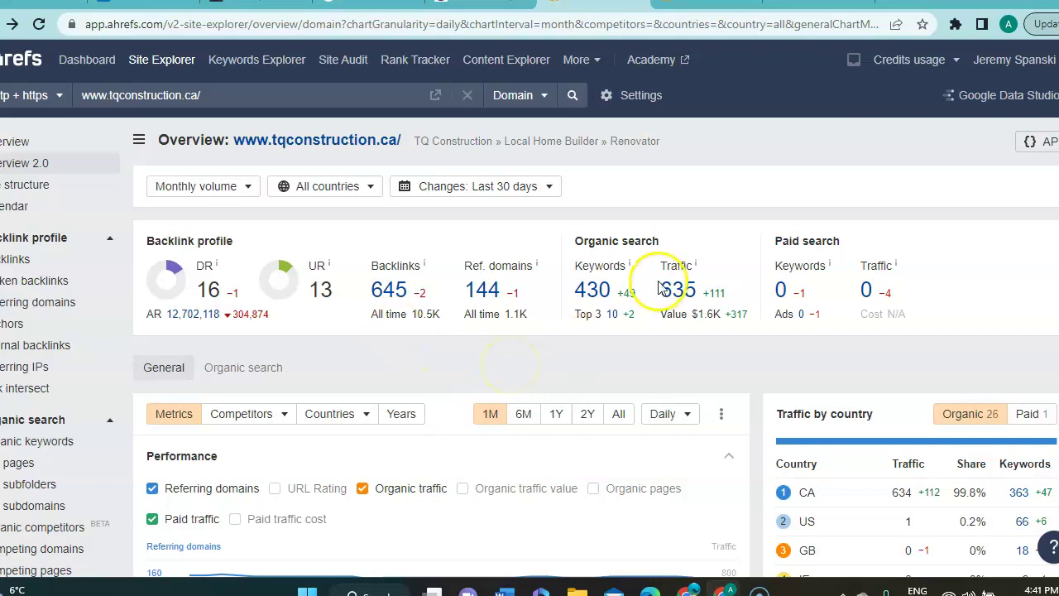
List tqconstruction.ca's organic keywords filtered to Canada.
left_click(596, 288)
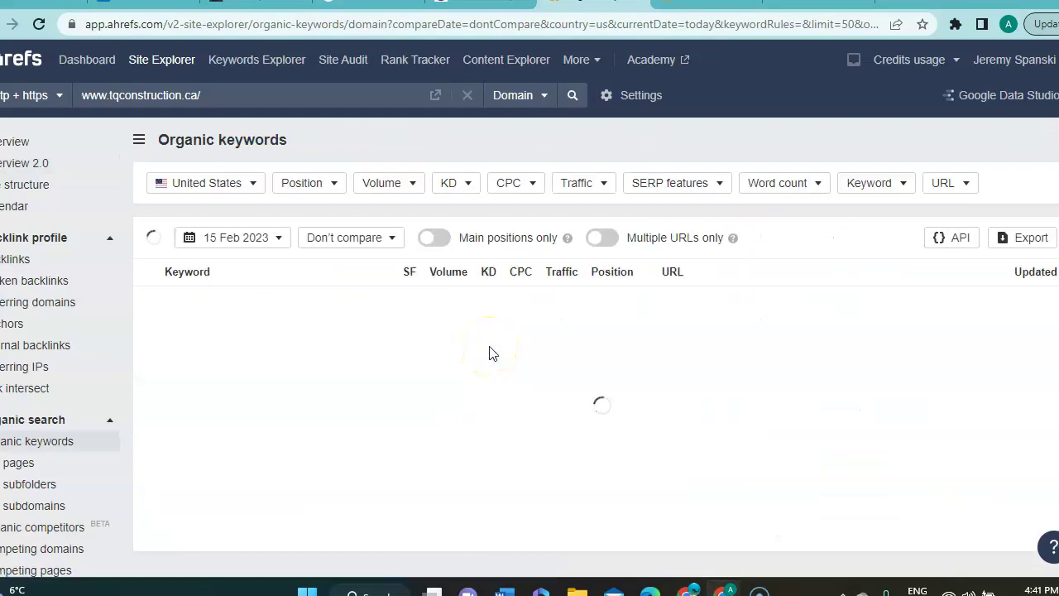
left_click(245, 184)
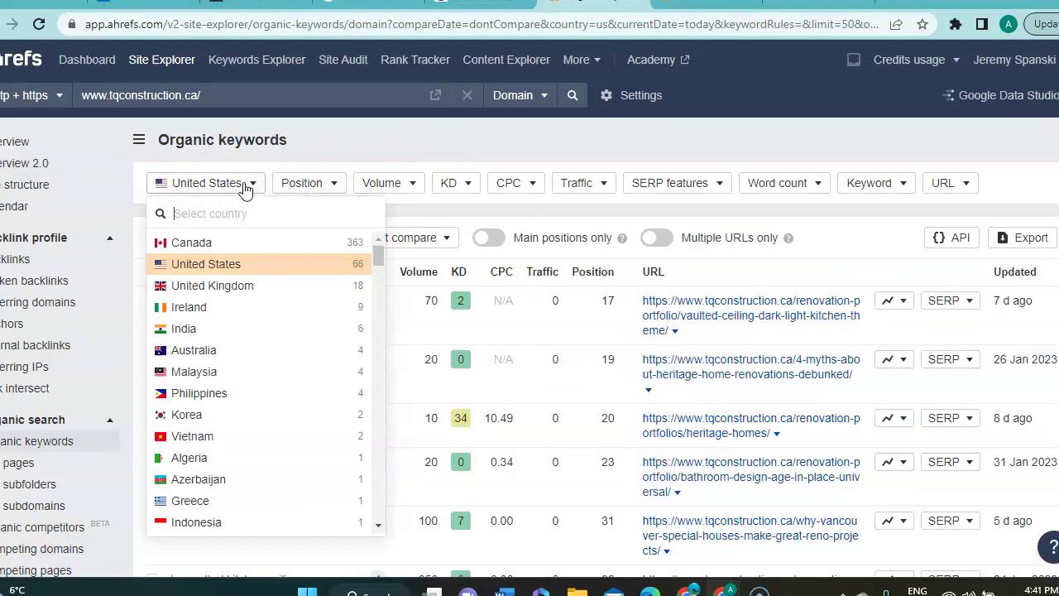
left_click(214, 243)
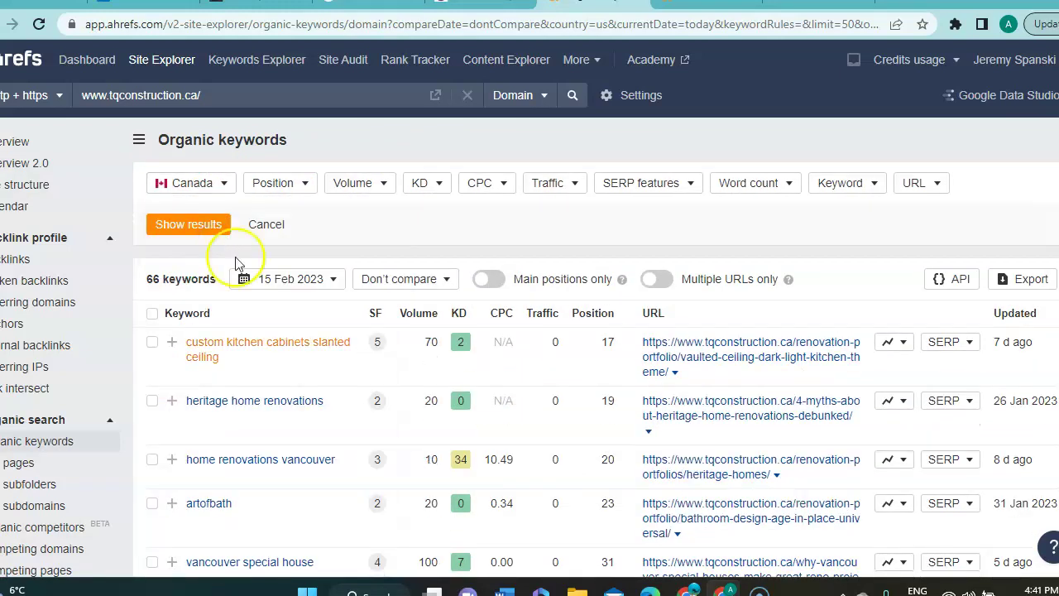
Review the Canadian keyword table, then move to the pdkitchensandbaths.ca overview.
scroll(461, 451, "down", 1)
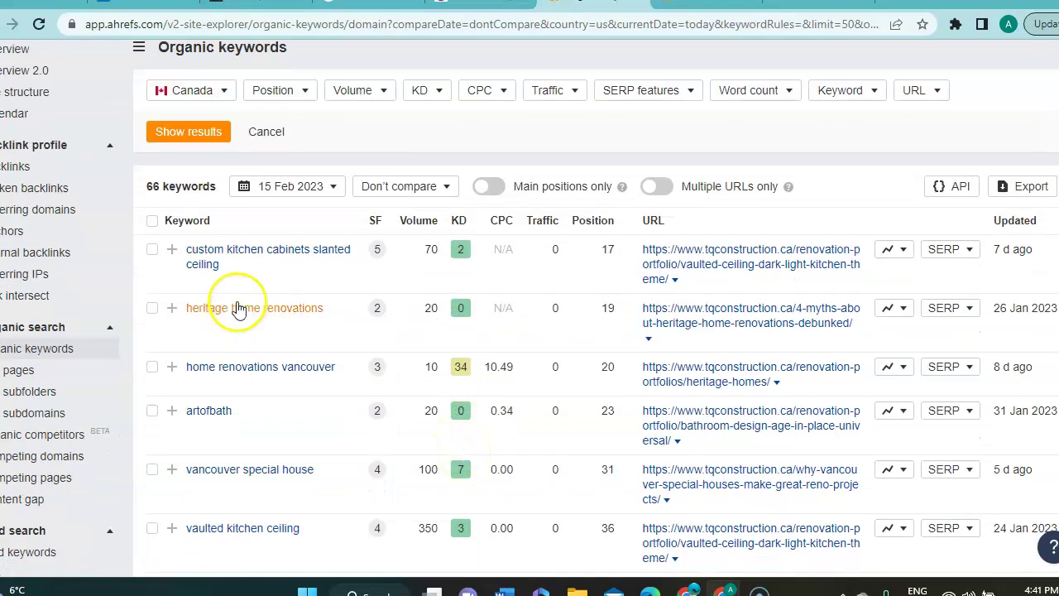
scroll(331, 342, "down", 2)
scroll(331, 343, "up", 1)
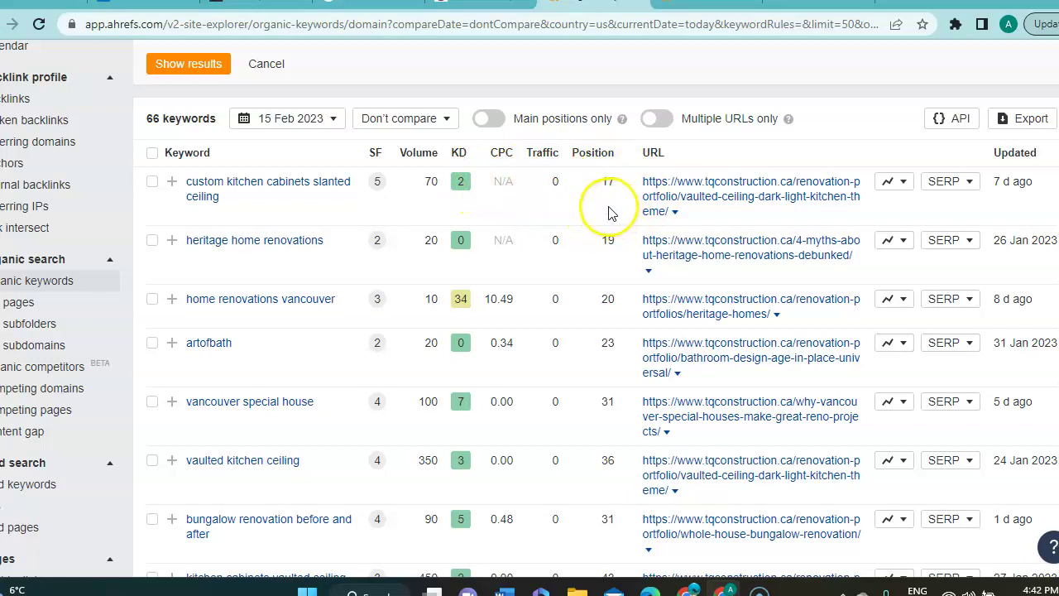
scroll(274, 241, "down", 3)
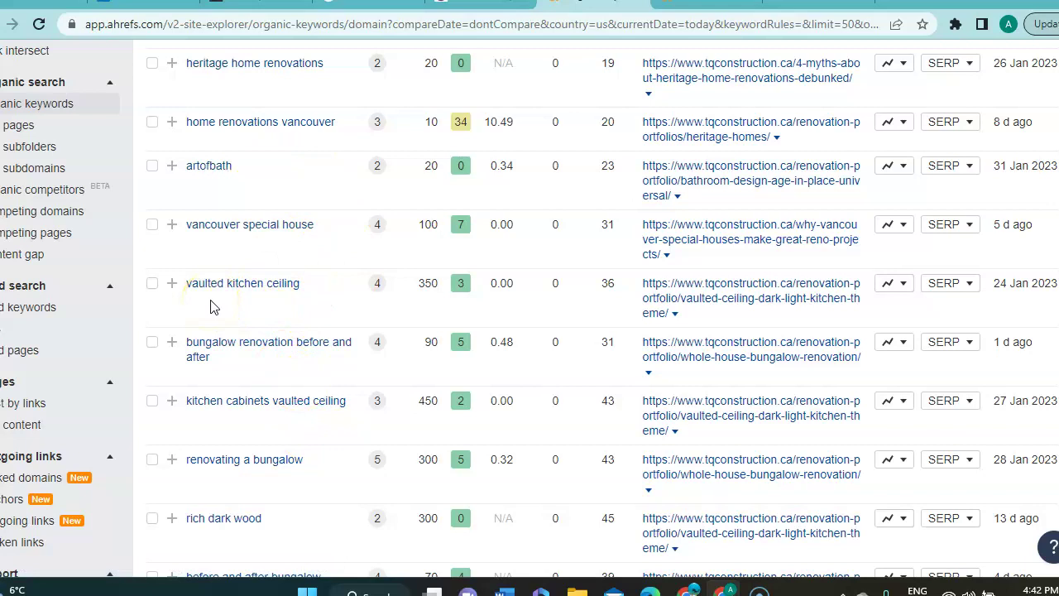
scroll(211, 307, "up", 2)
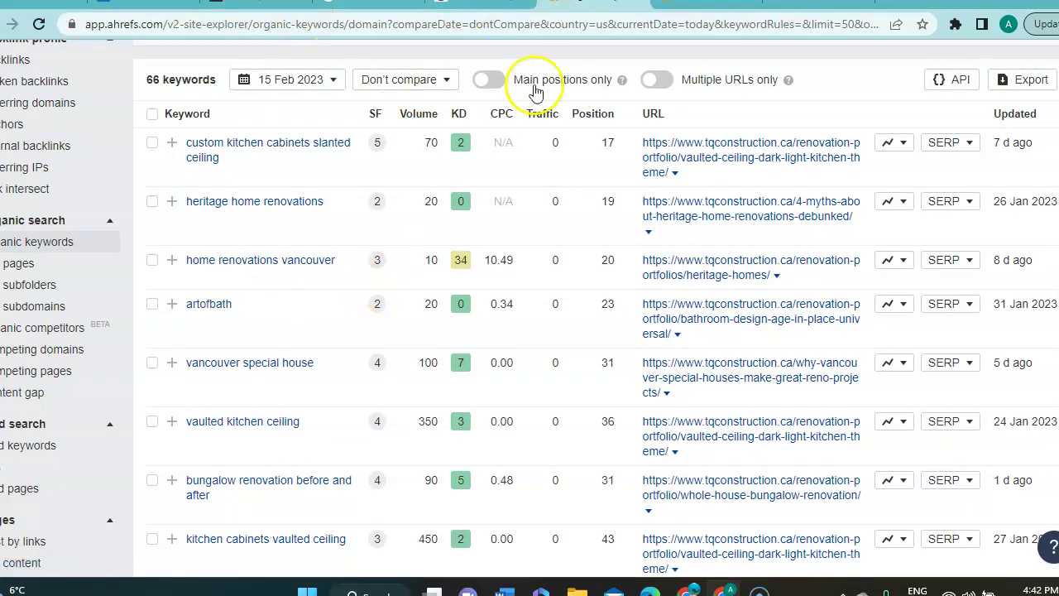
key("ctrl+Tab")
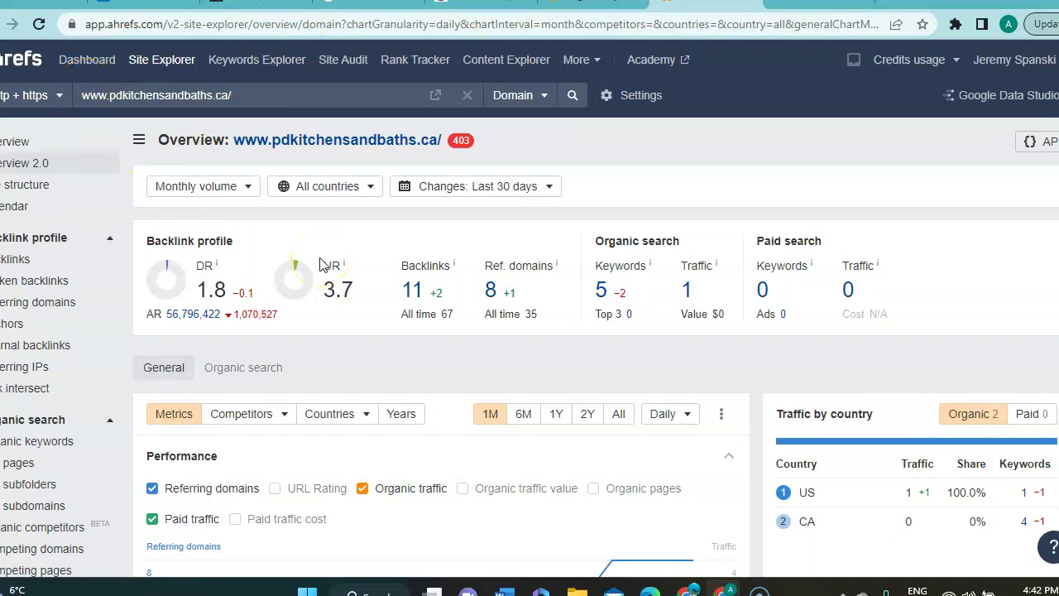
left_click_drag(237, 94, 72, 113)
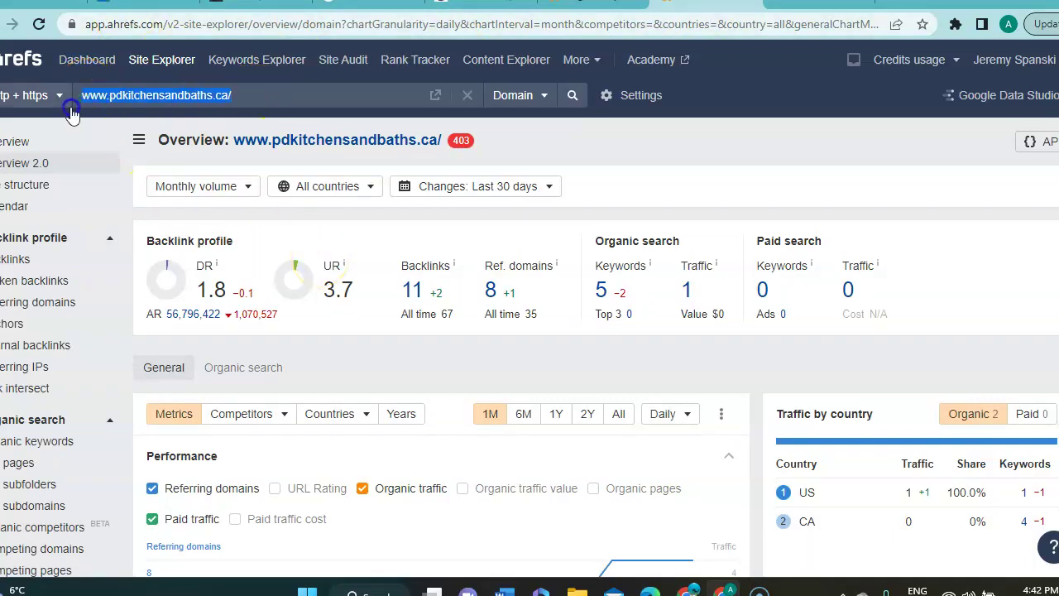
left_click(260, 210)
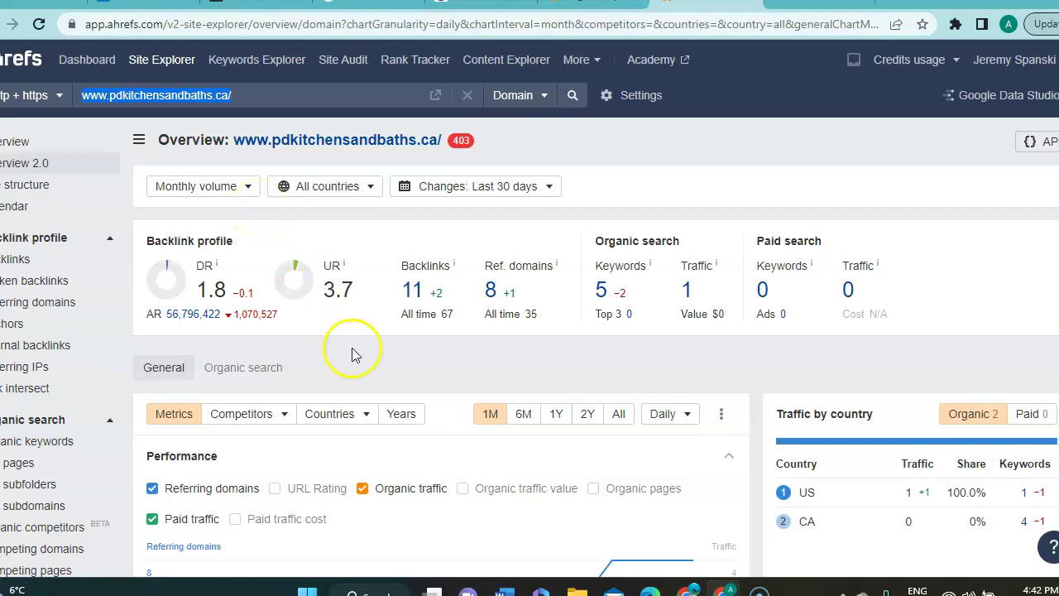
left_click(201, 238)
left_click(260, 356)
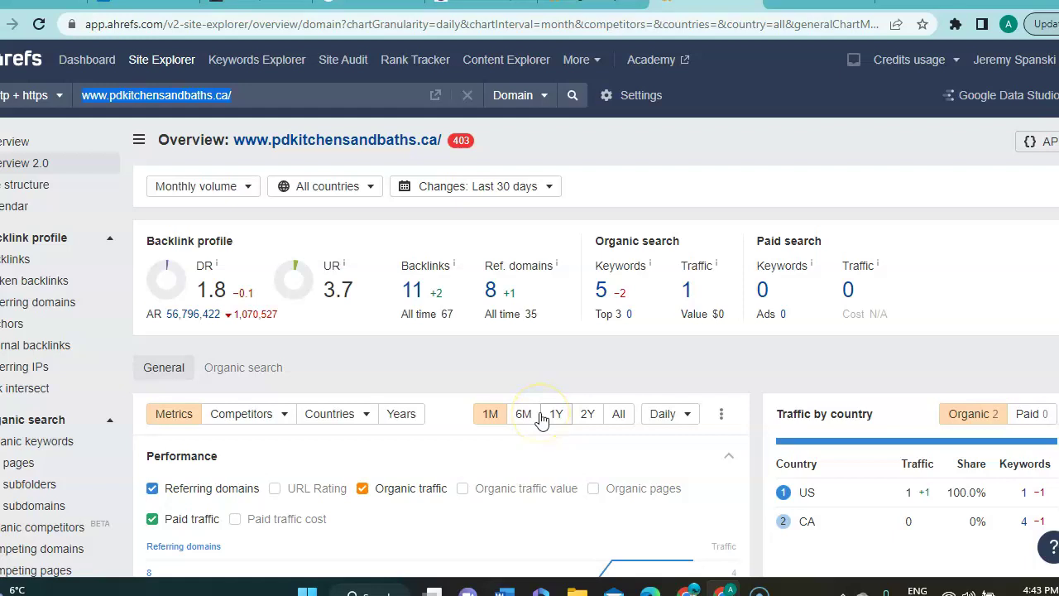
scroll(542, 420, "down", 1)
scroll(542, 420, "up", 1)
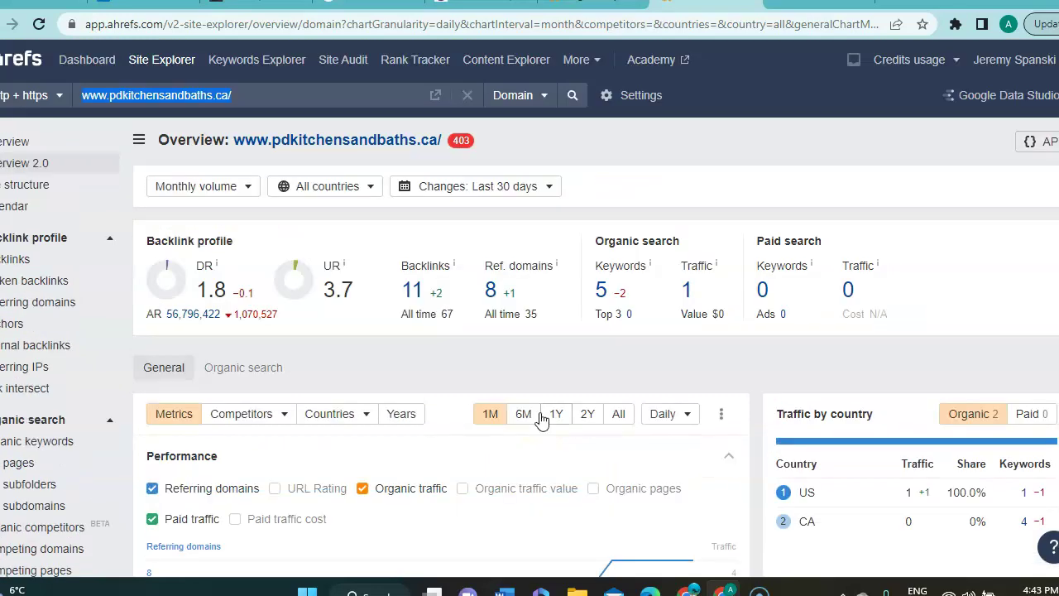